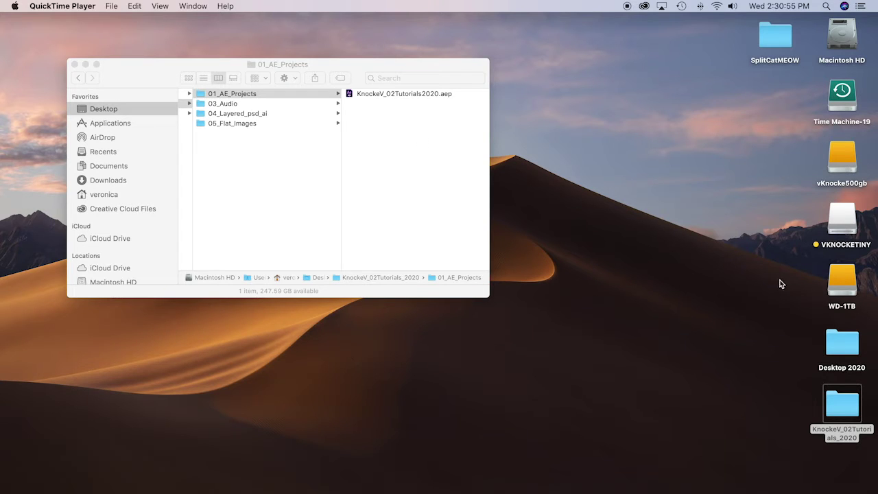
- Open the SplitCatMEOW folder from the desktop and widen its window enough to read the full file names
double_click(775, 42)
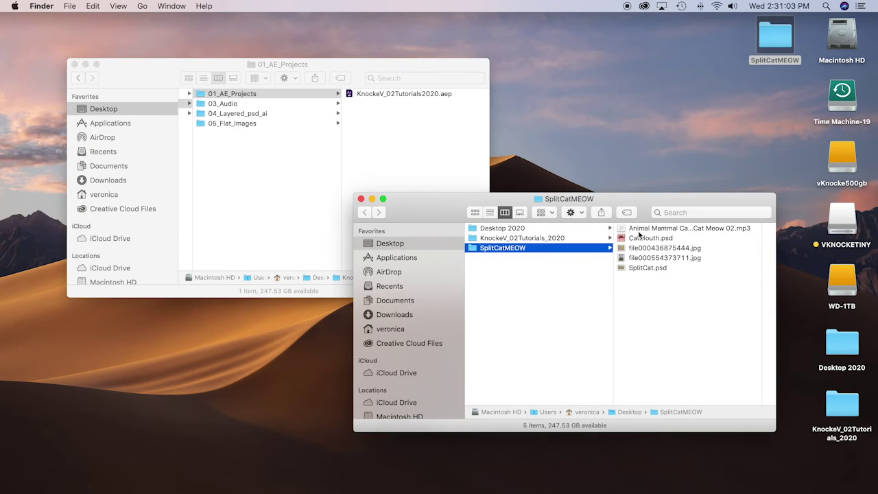
left_click_drag(761, 402, 801, 398)
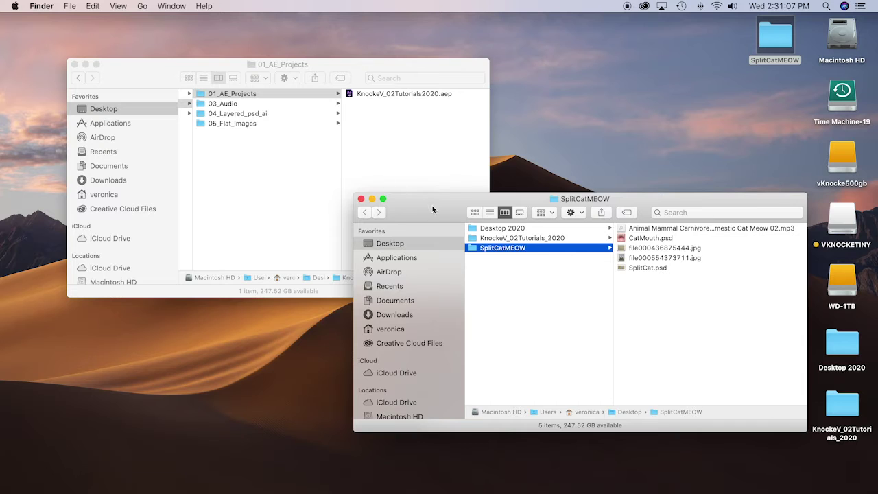
left_click_drag(433, 209, 244, 217)
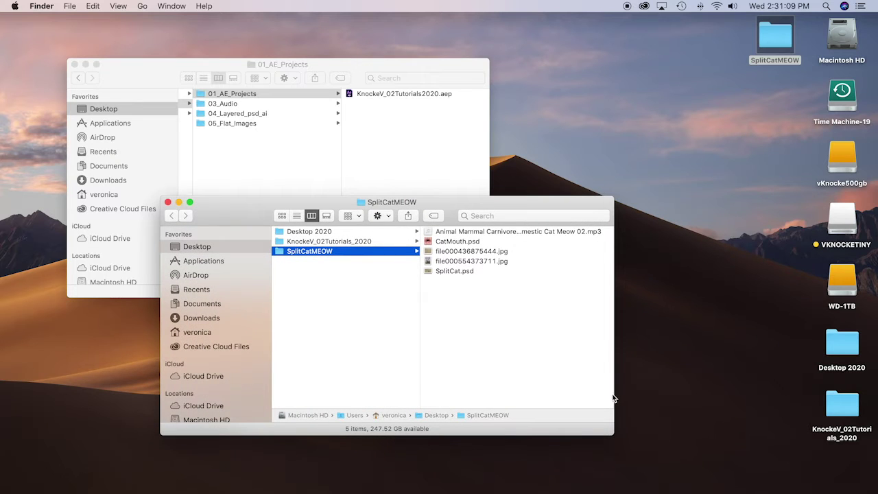
left_click_drag(614, 397, 706, 390)
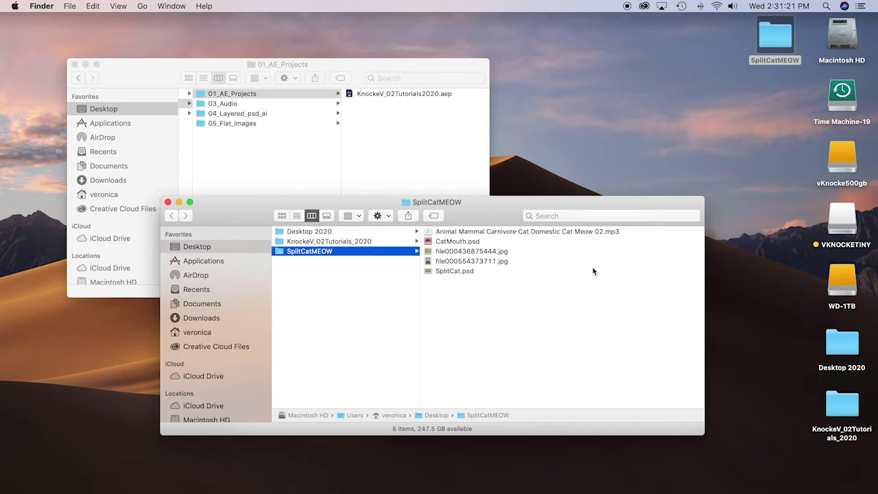
- Preview SplitCat.psd, file000554373711.jpg, file000436875444.jpg and CatMouth.psd in the SplitCatMEOW folder
left_click(447, 271)
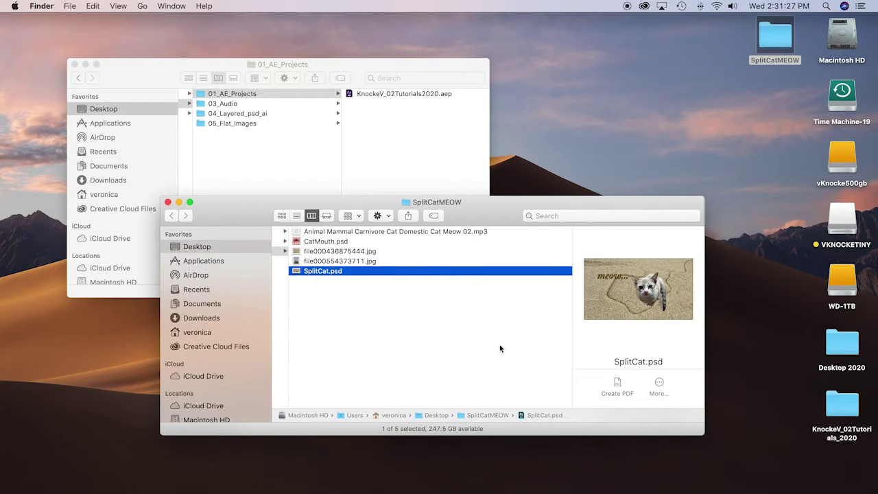
left_click(339, 263)
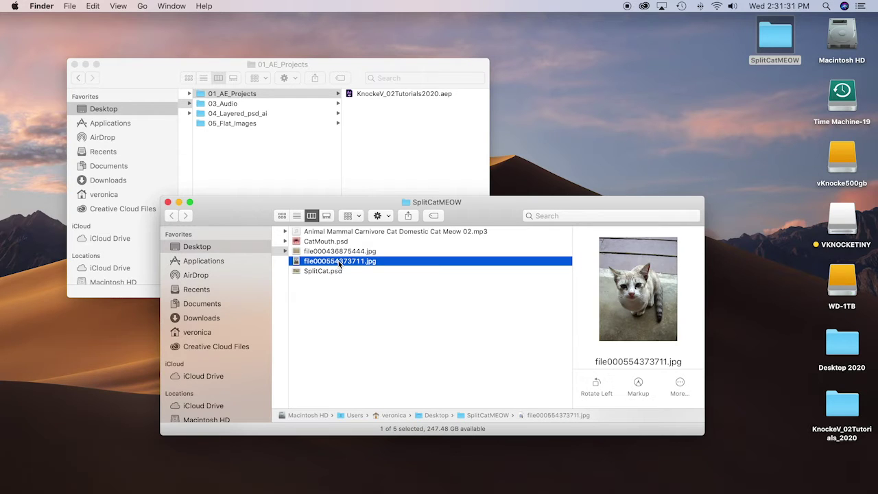
left_click(314, 253)
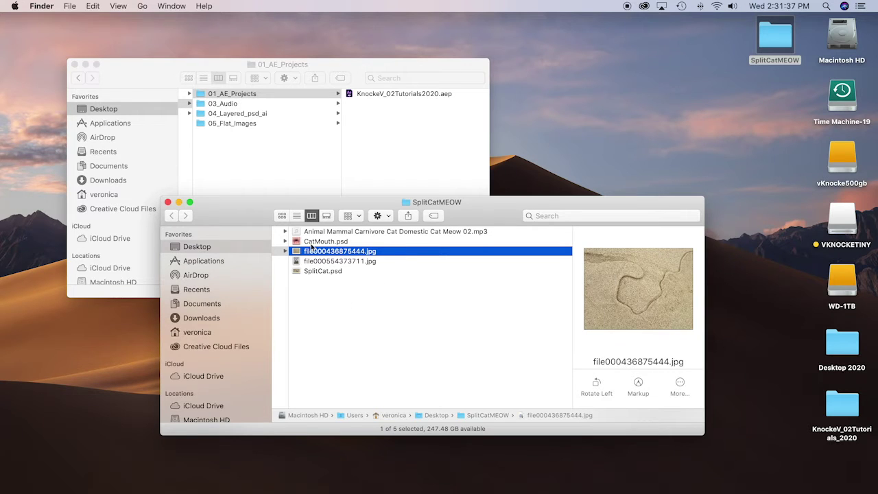
key("Up")
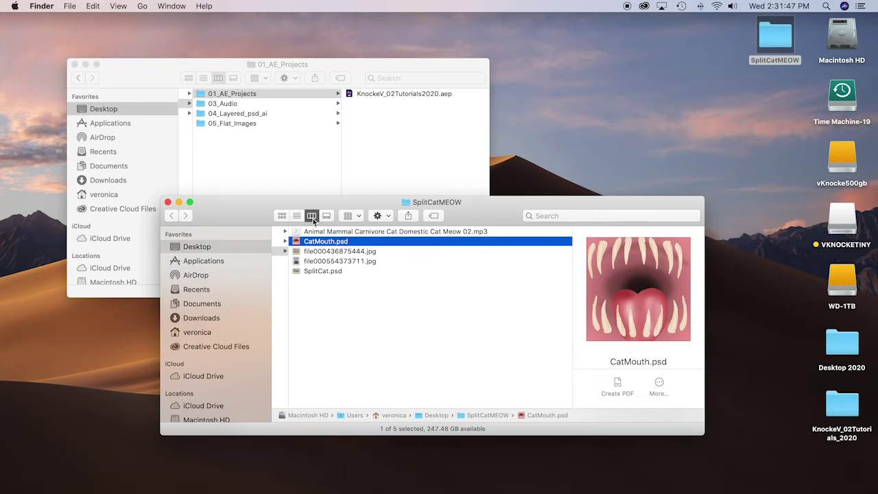
- Listen to the Cat Meow 02 MP3 in a quick preview, and close the preview and the SplitCatMEOW folder window
left_click(351, 234)
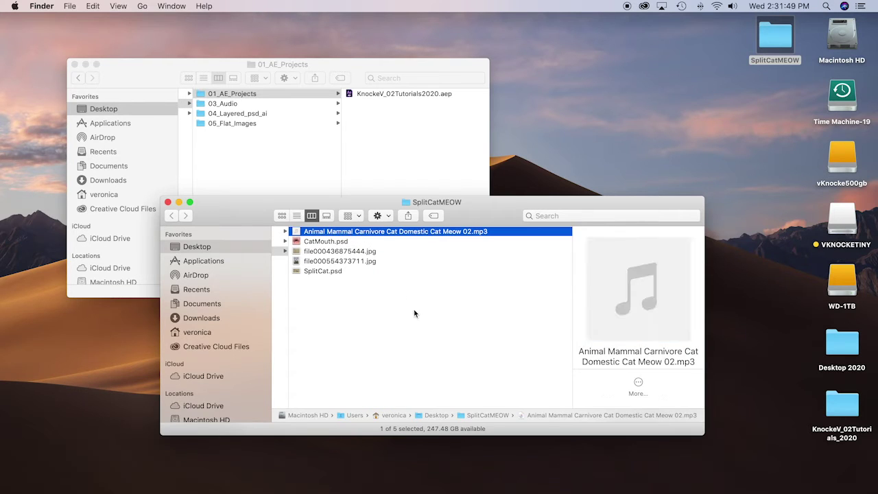
key("space")
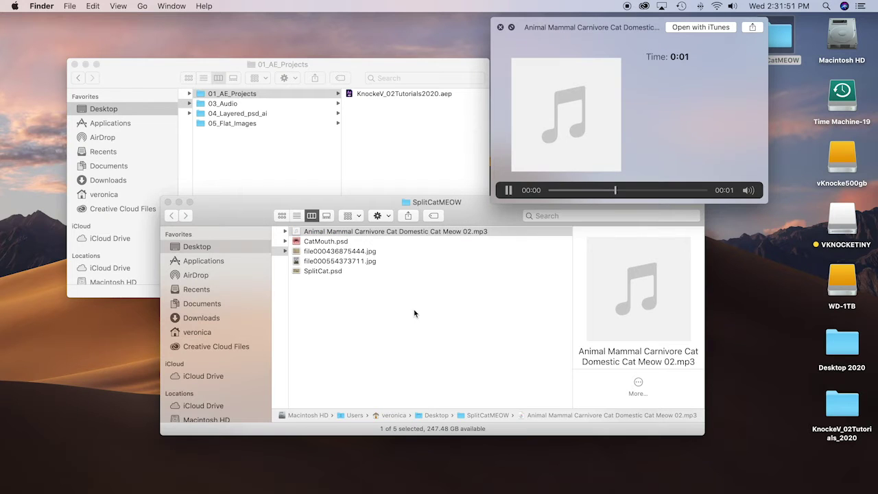
left_click(502, 28)
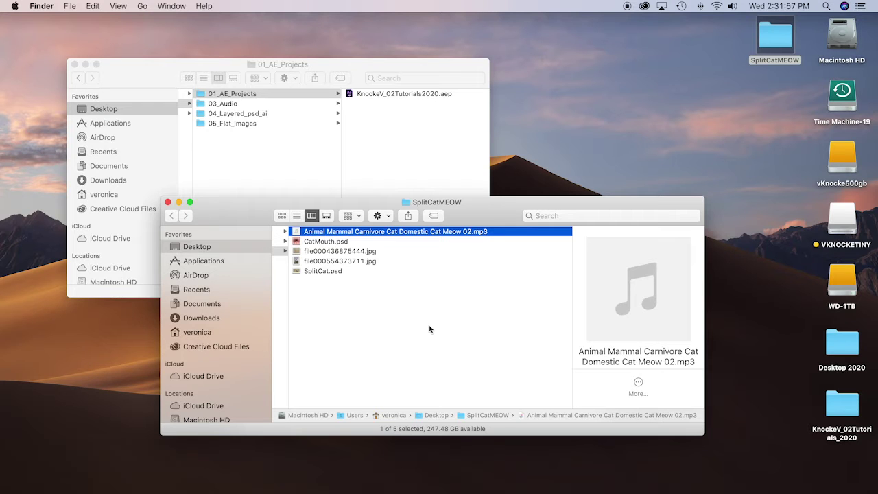
scroll(430, 329, "left", 5)
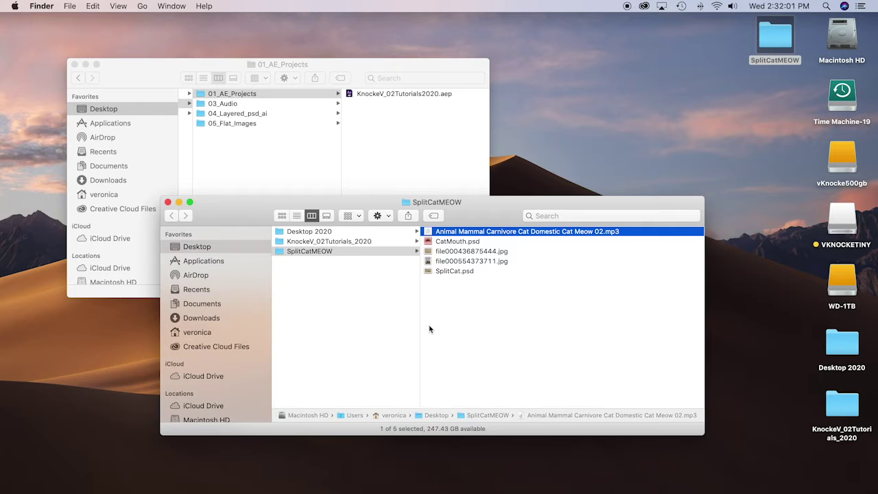
left_click(167, 201)
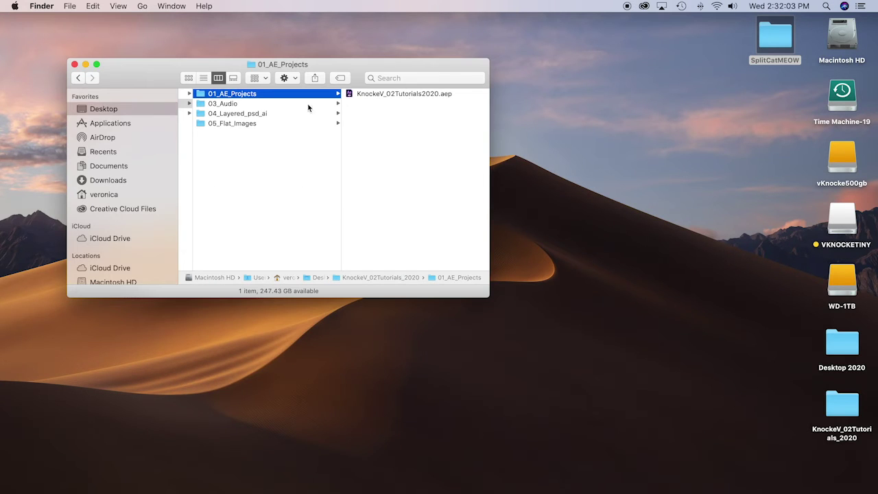
- Open the After Effects project file from the 01_AE_Projects folder
right_click(367, 94)
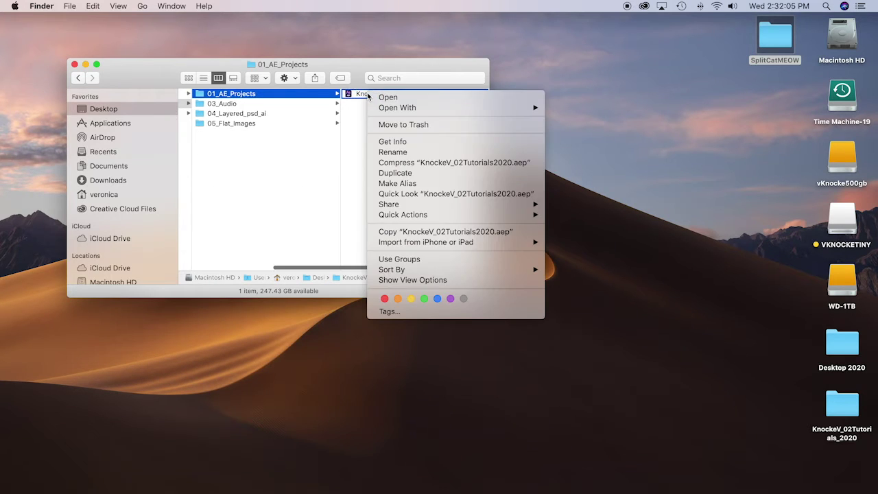
left_click(381, 98)
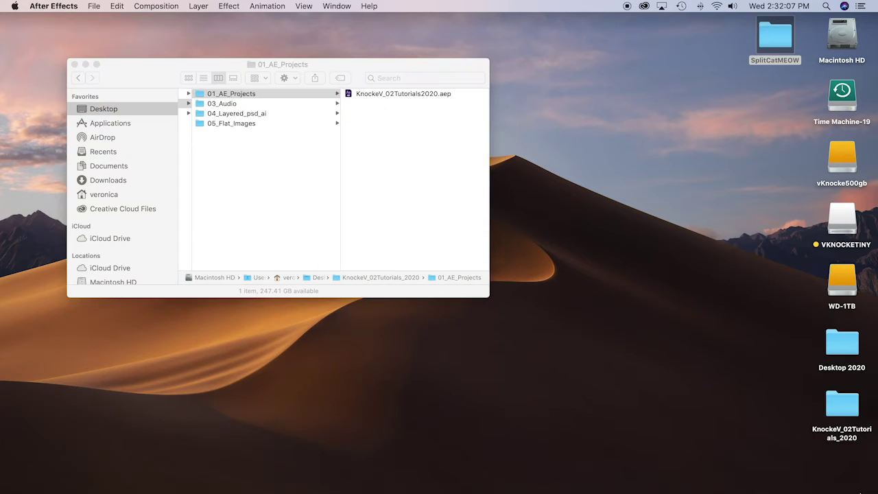
left_click(832, 482)
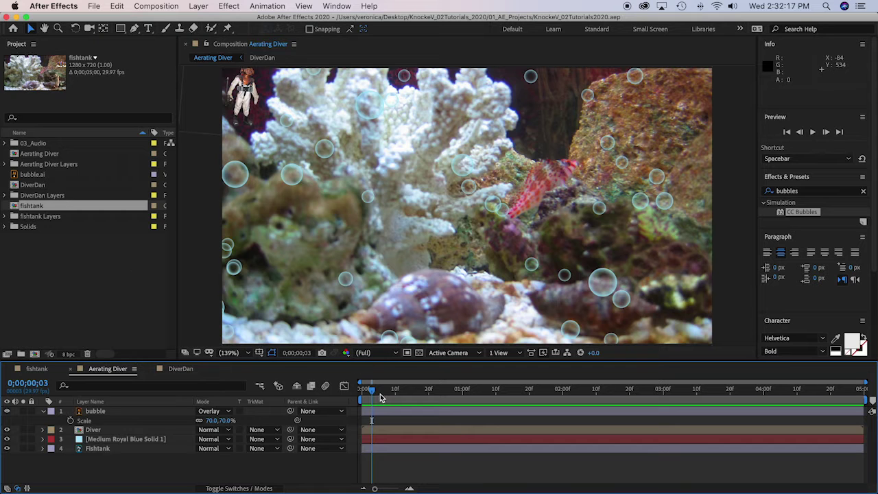
- Play the Aerating Diver composition from the start and return the playhead to 0;00;00;00
left_click_drag(374, 394, 353, 394)
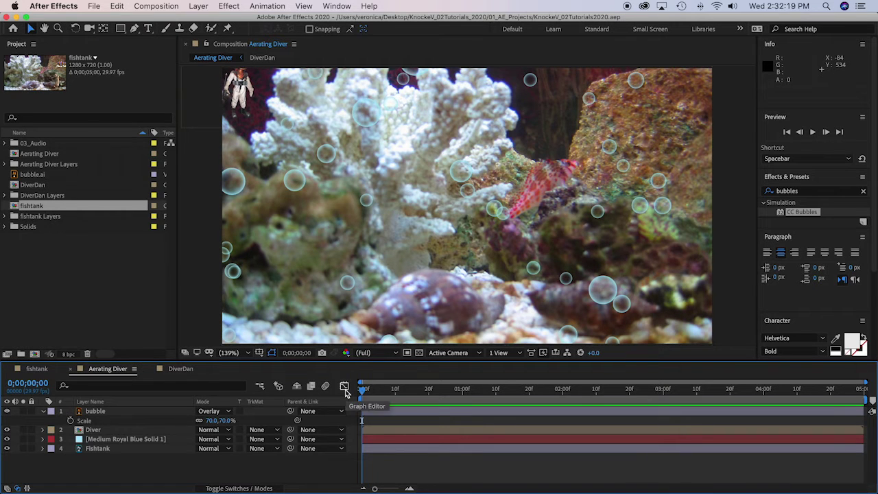
key("space")
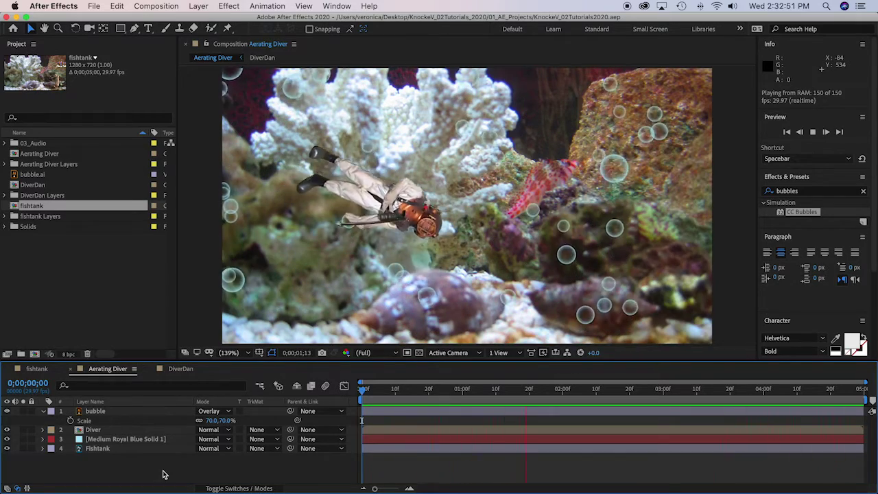
key("space")
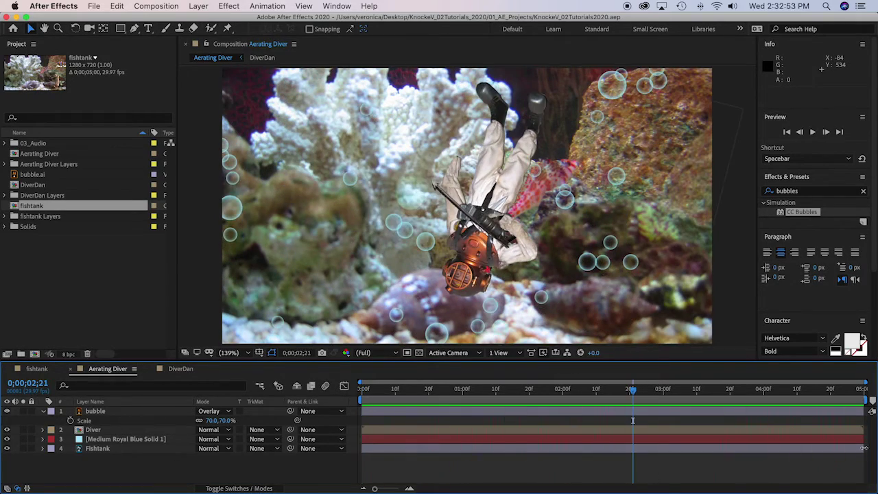
left_click_drag(632, 391, 224, 366)
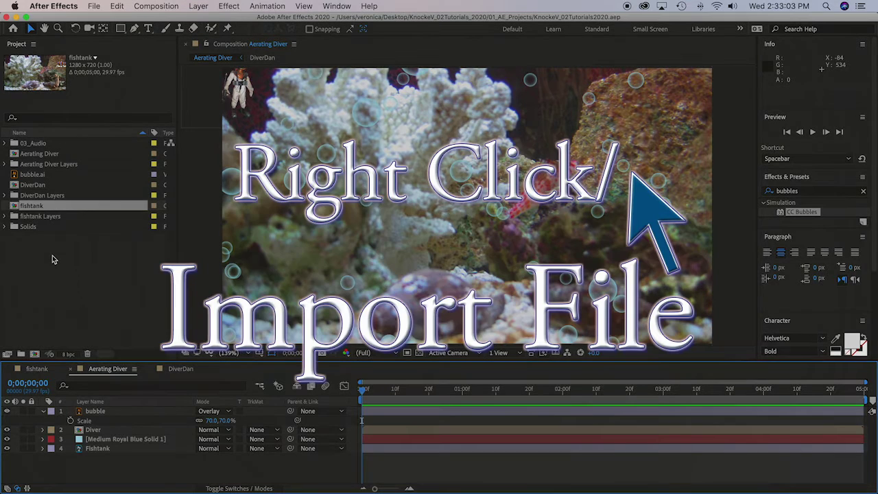
- Import Animal Mammal Carnivore Cat Domestic Cat Meow 02.mp3 from the desktop's SplitCatMEOW folder into the project
right_click(54, 259)
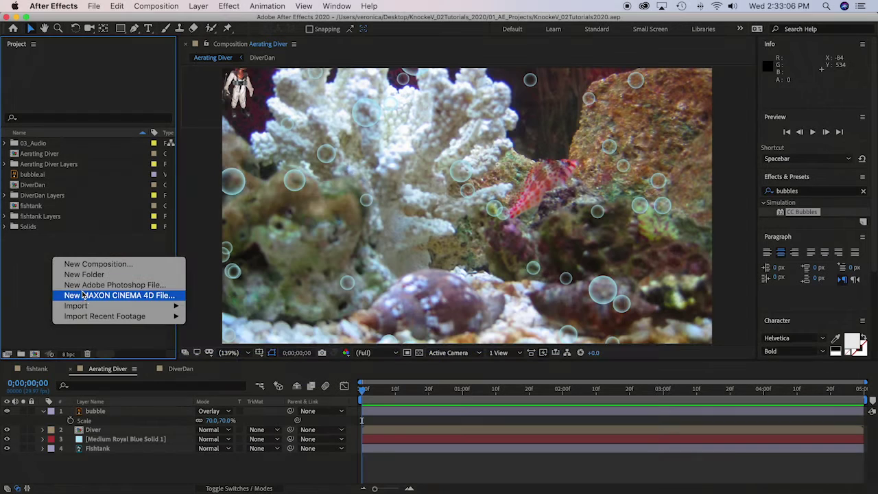
mouse_move(82, 306)
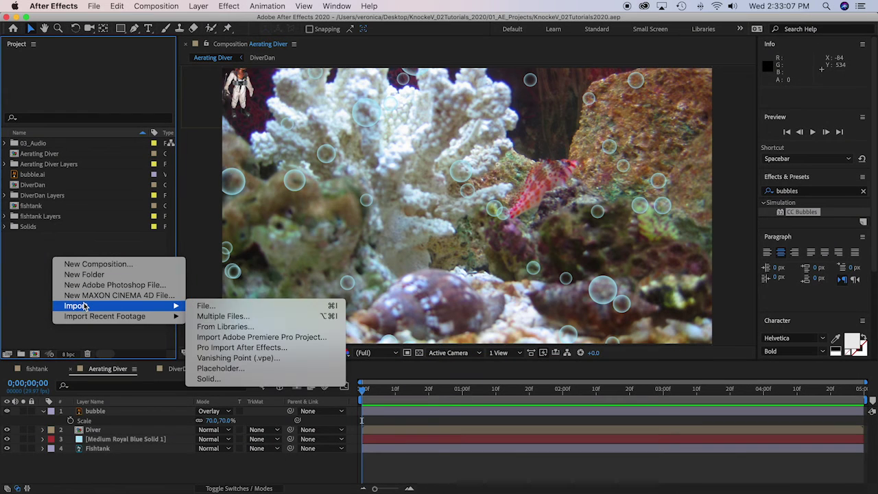
left_click(219, 308)
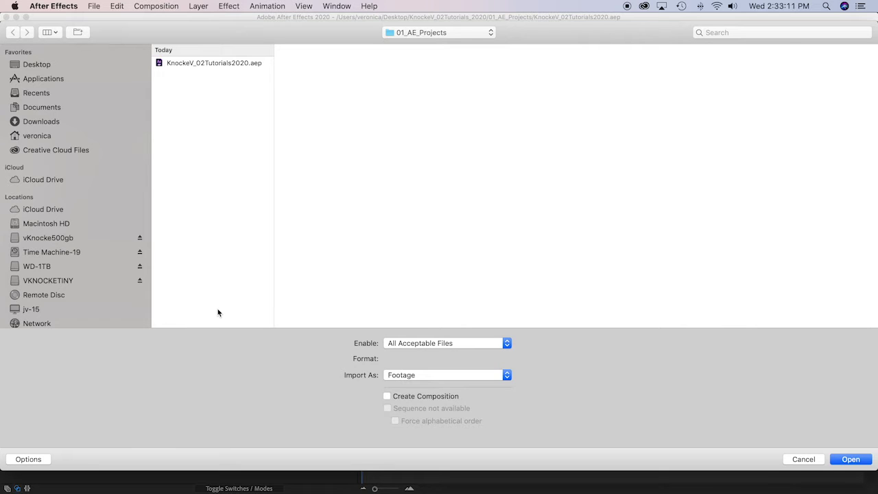
left_click(454, 33)
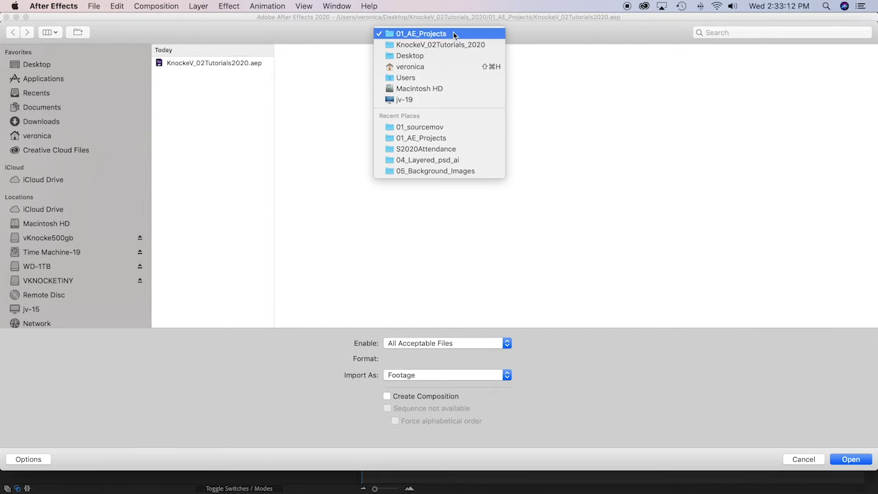
left_click(422, 55)
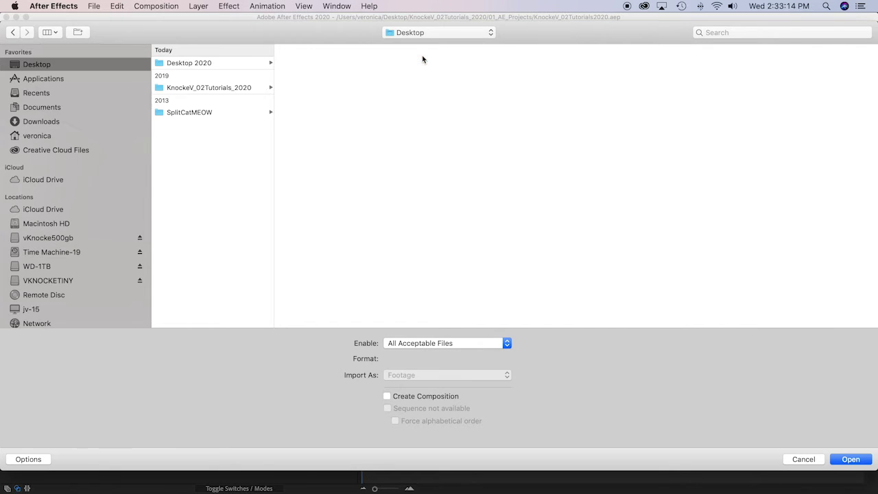
left_click(186, 114)
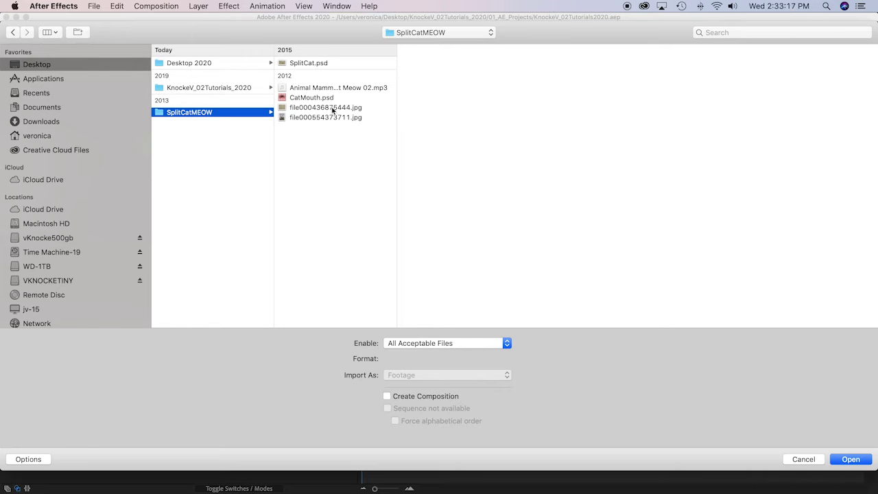
left_click(322, 90)
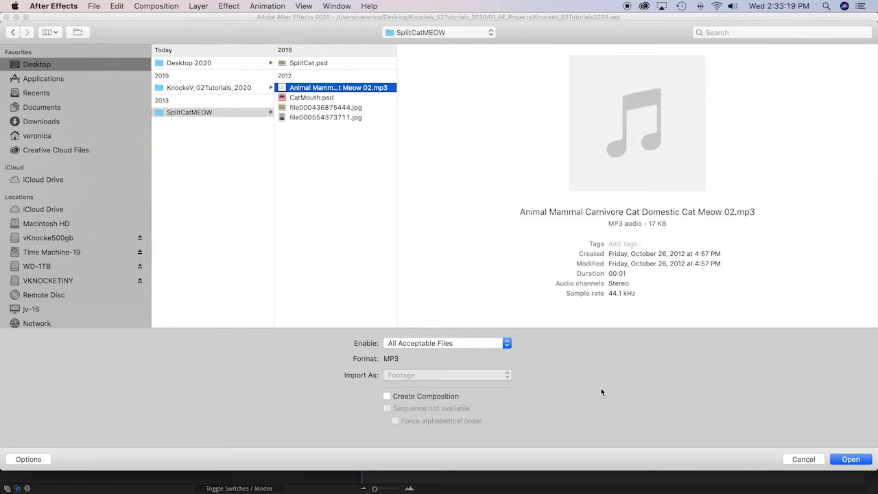
left_click(851, 459)
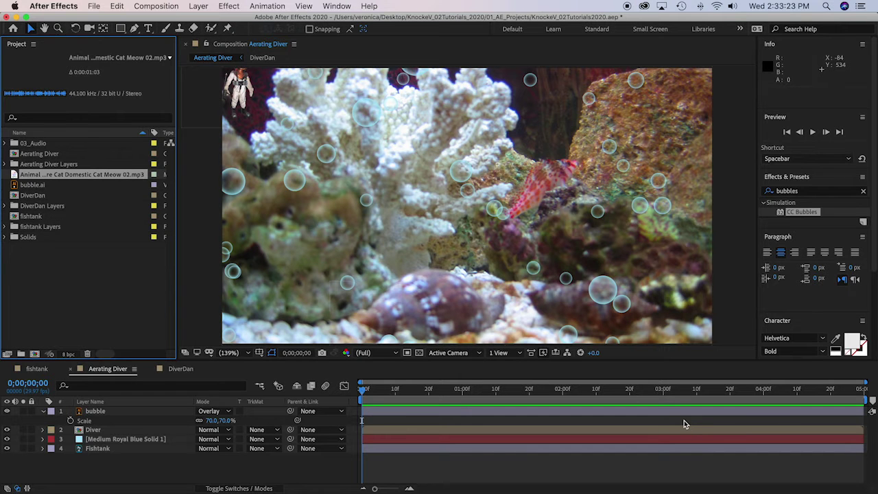
- Import CatMouth.psd from the SplitCatMEOW folder as Footage with Merged Layers
right_click(50, 281)
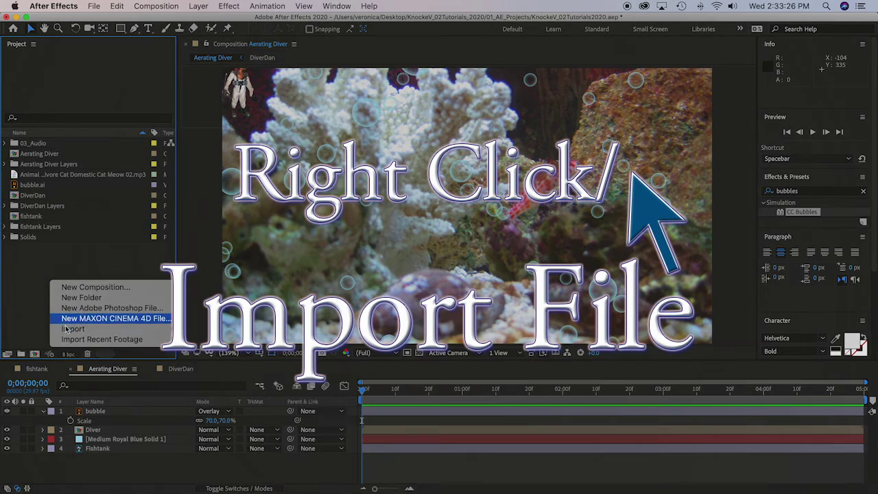
mouse_move(75, 329)
left_click(201, 329)
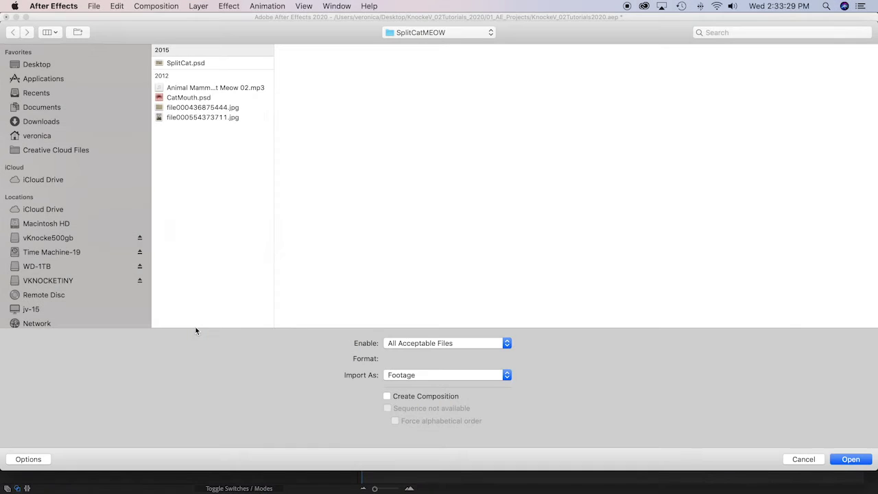
left_click(194, 97)
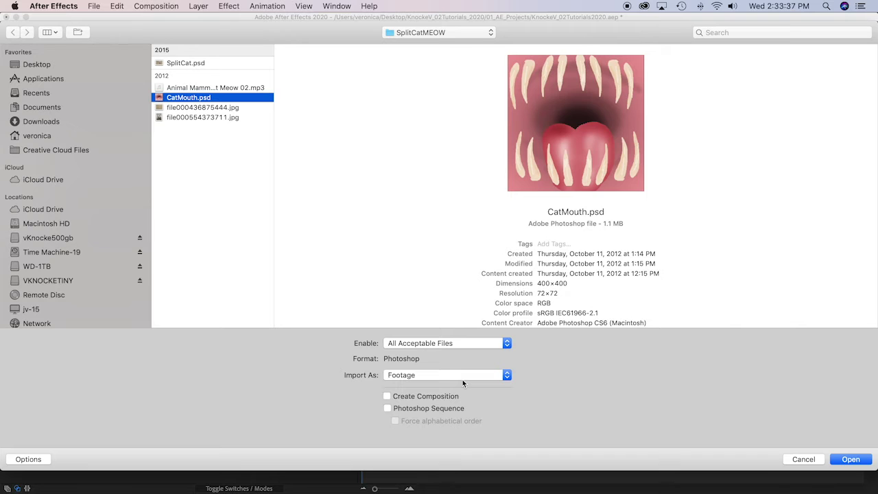
left_click(851, 460)
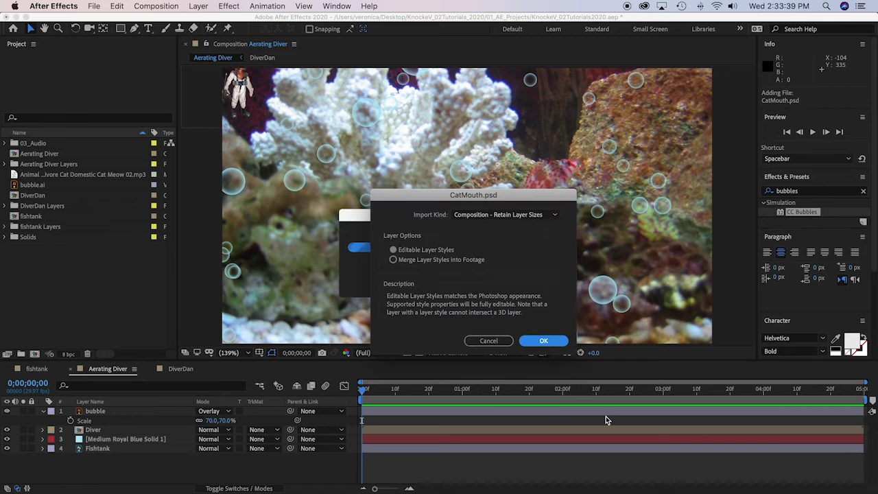
left_click(544, 214)
left_click(480, 225)
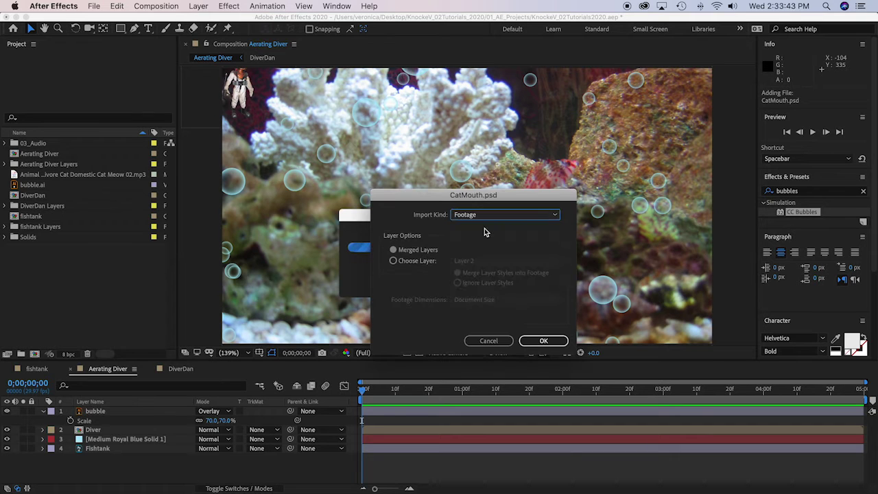
left_click(559, 341)
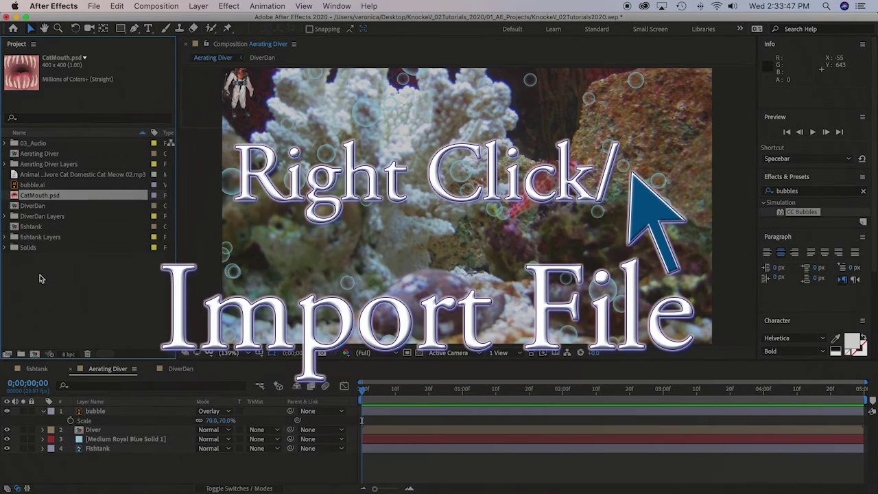
- Import SplitCat.psd from the SplitCatMEOW folder as Composition - Retain Layer Sizes with Editable Layer Styles
right_click(42, 277)
mouse_move(49, 328)
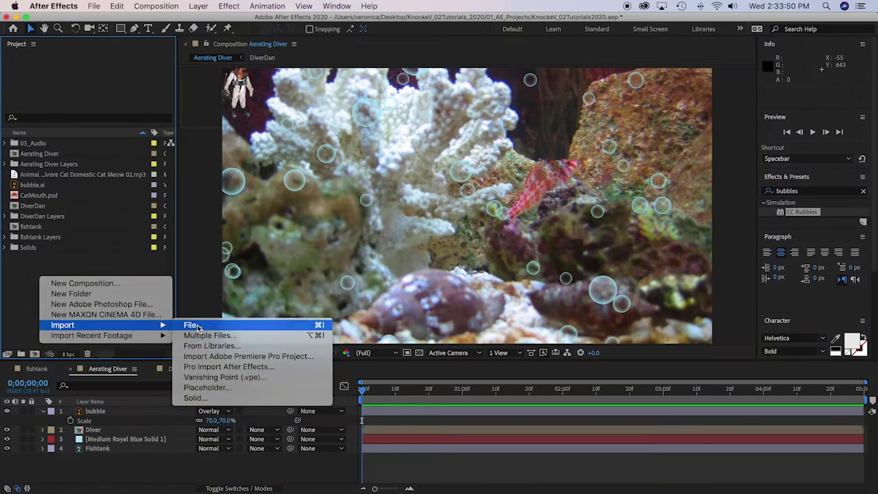
left_click(197, 324)
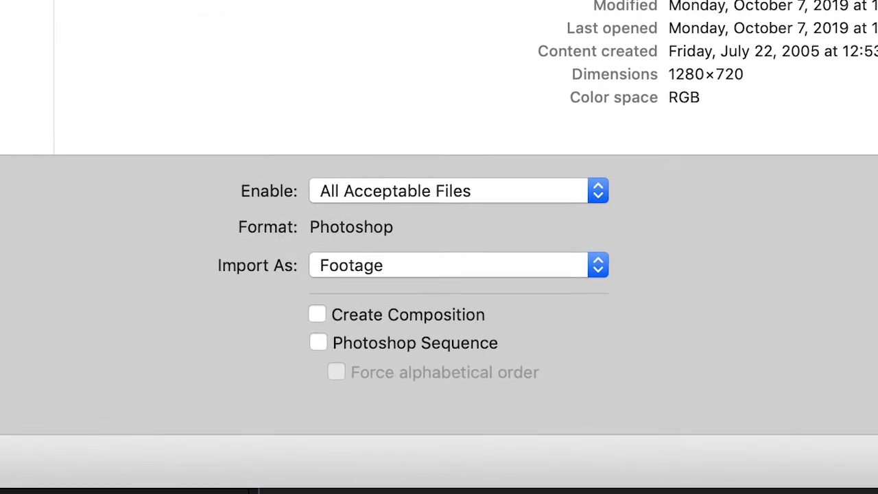
left_click(467, 256)
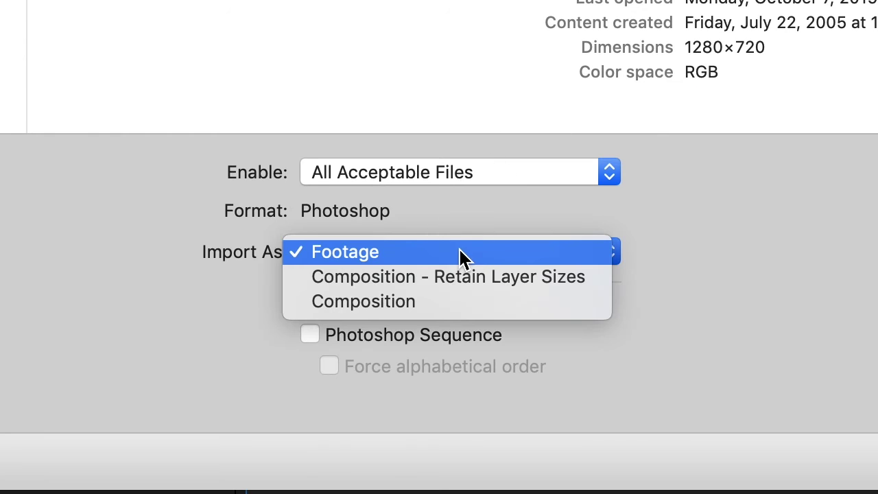
left_click(453, 278)
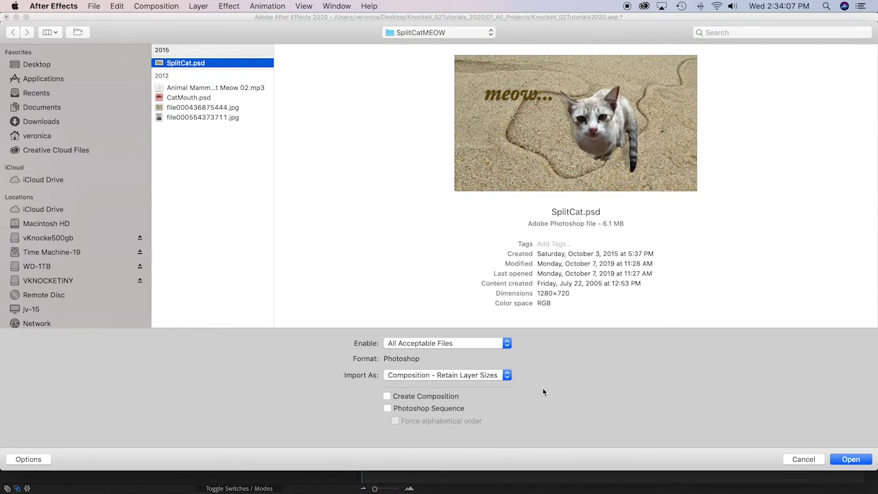
left_click(856, 459)
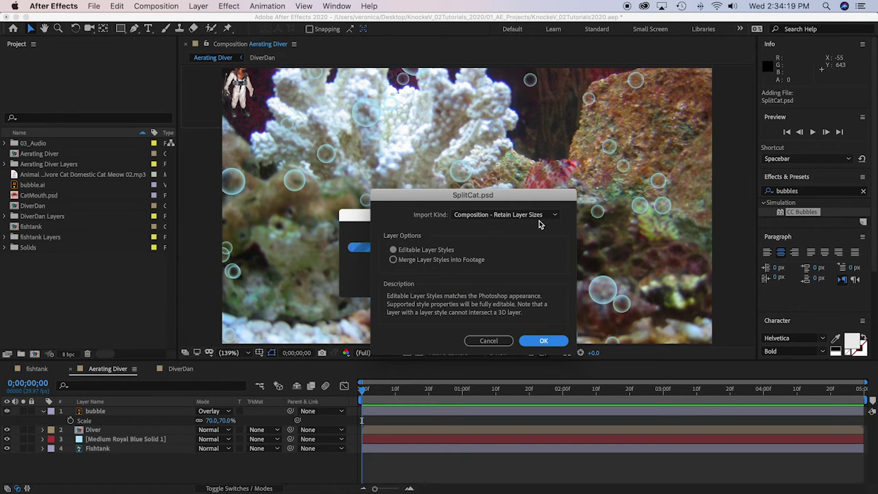
left_click(553, 341)
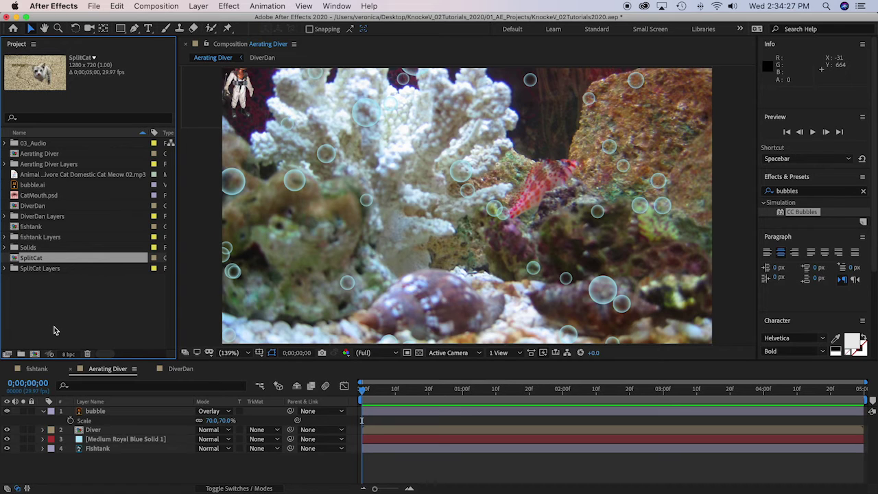
- Open the SplitCat composition and convert its meow... layer to editable text
double_click(18, 259)
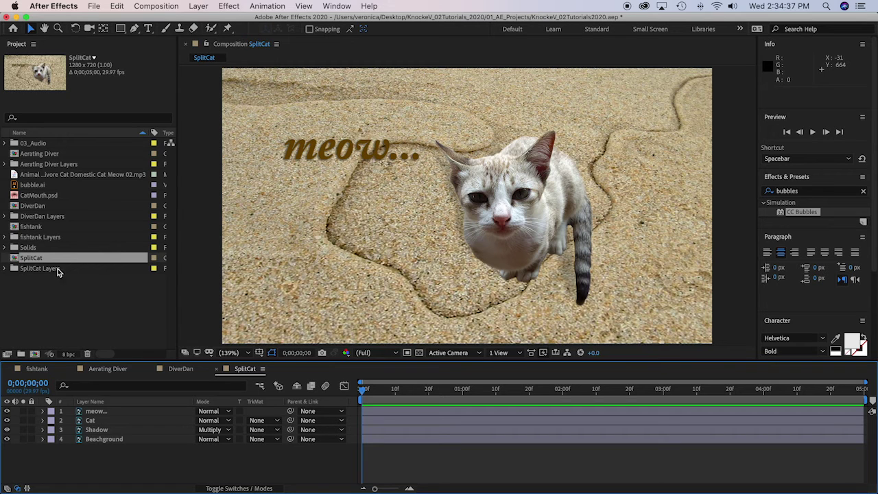
left_click(112, 412)
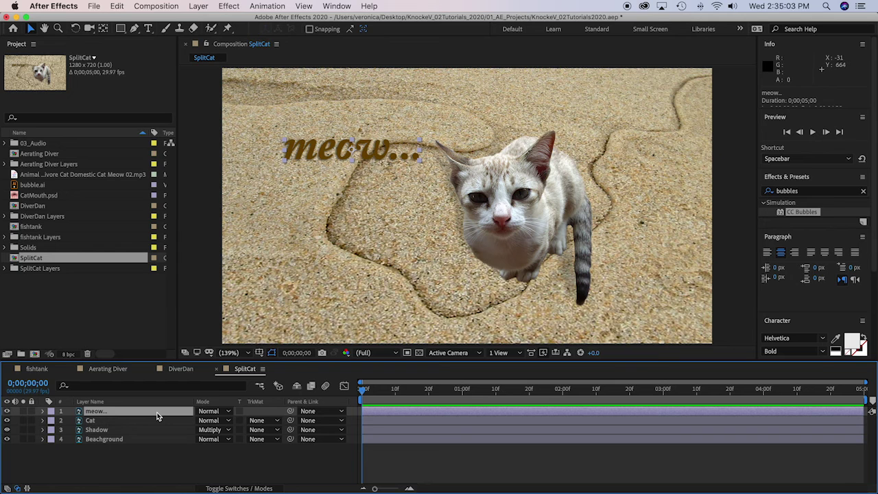
right_click(89, 415)
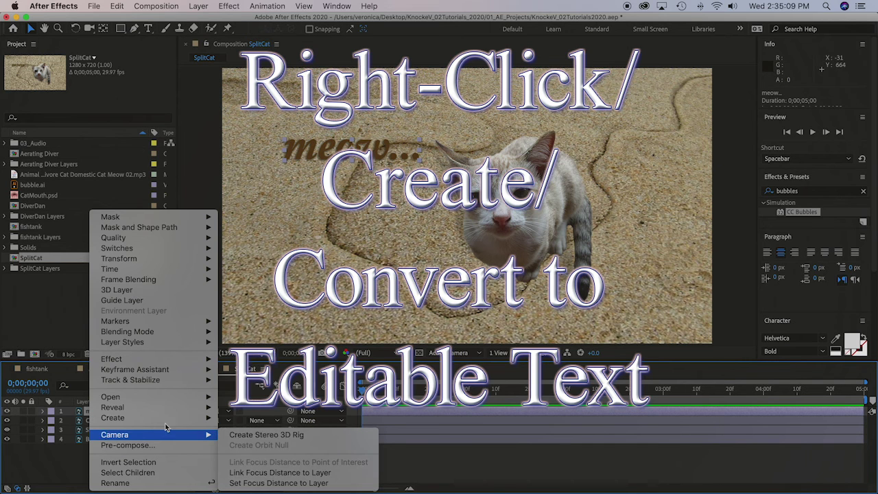
mouse_move(149, 420)
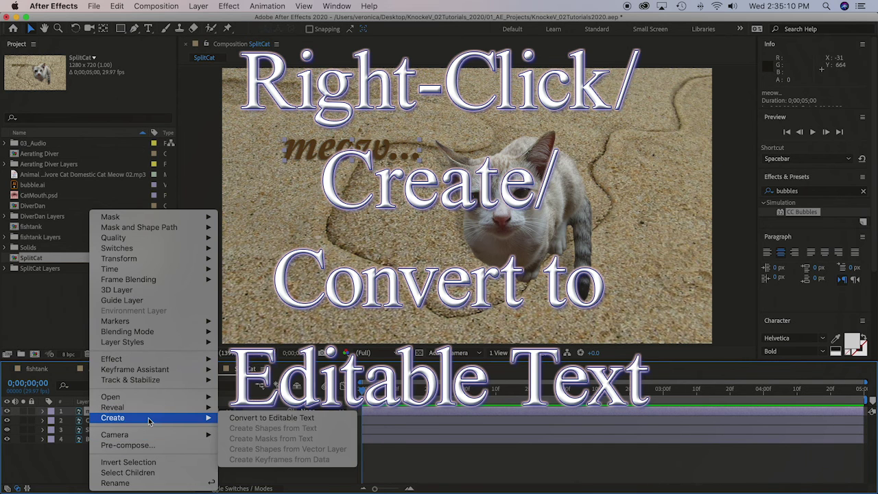
left_click(275, 418)
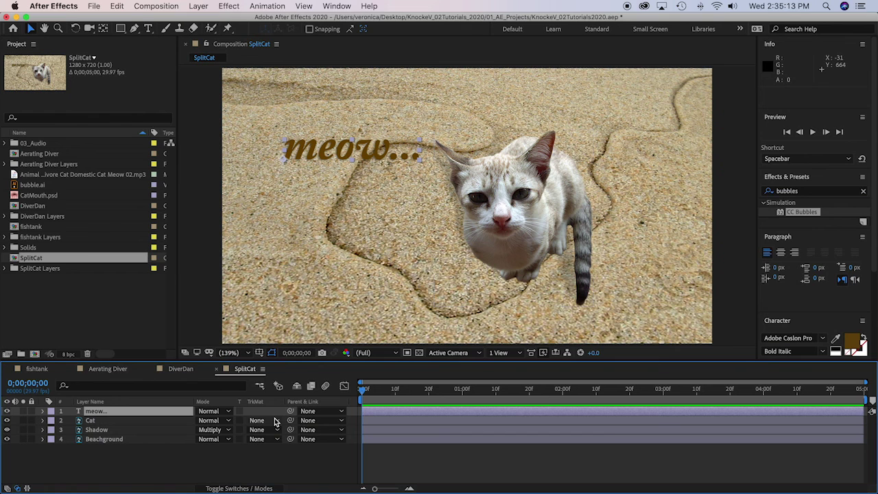